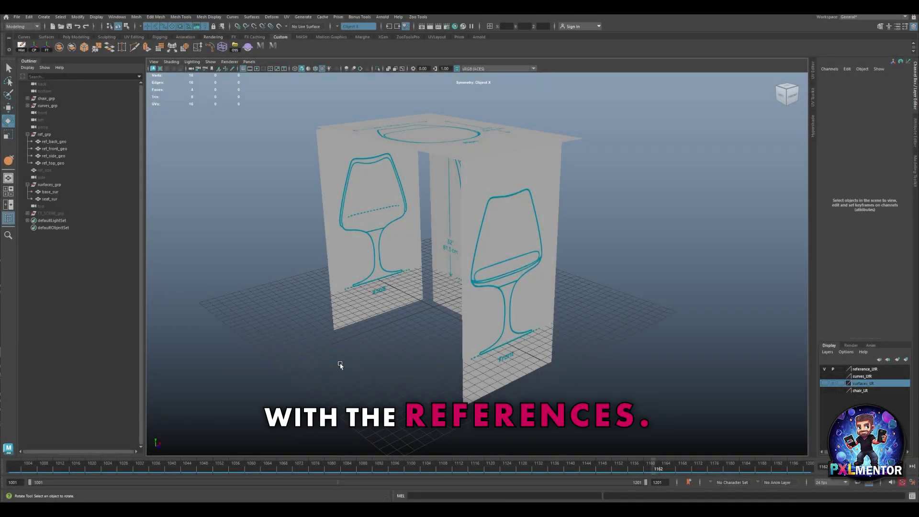
Unhide the ref_size box and inspect how it fits between the front, side, back and top chair reference planes
mouse_move(340, 365)
left_mouse_down("alt")
mouse_move(405, 355)
mouse_move(365, 375)
mouse_move(353, 361)
left_mouse_up("alt")
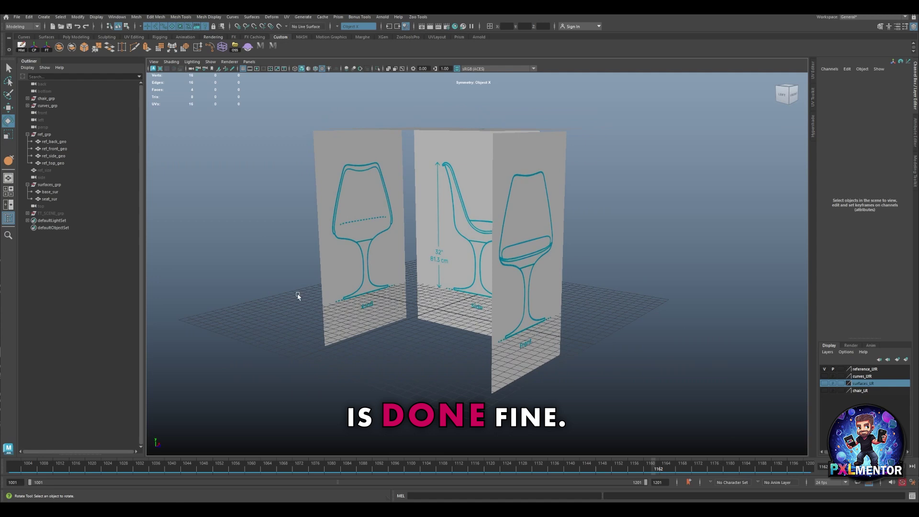
left_click(60, 172)
key("shift+h")
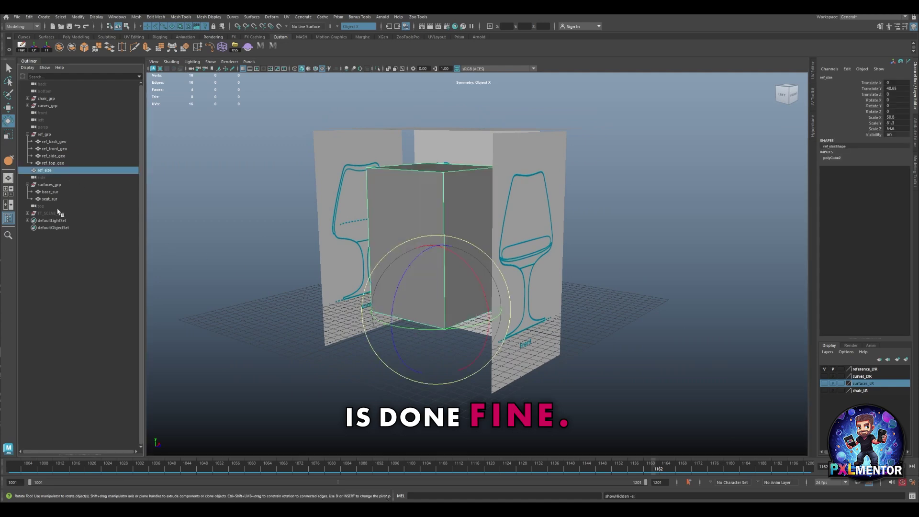
left_click_drag(445, 244, 458, 228, "alt")
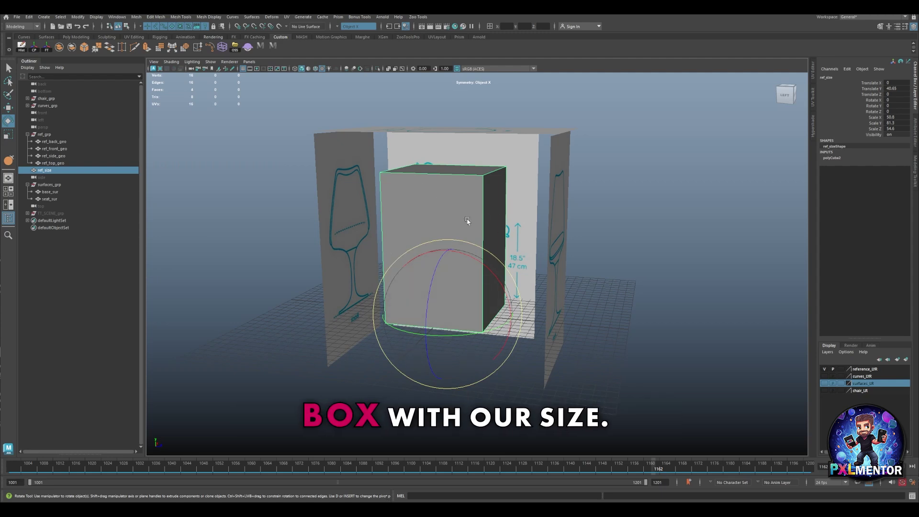
left_click_drag(467, 220, 520, 266, "alt")
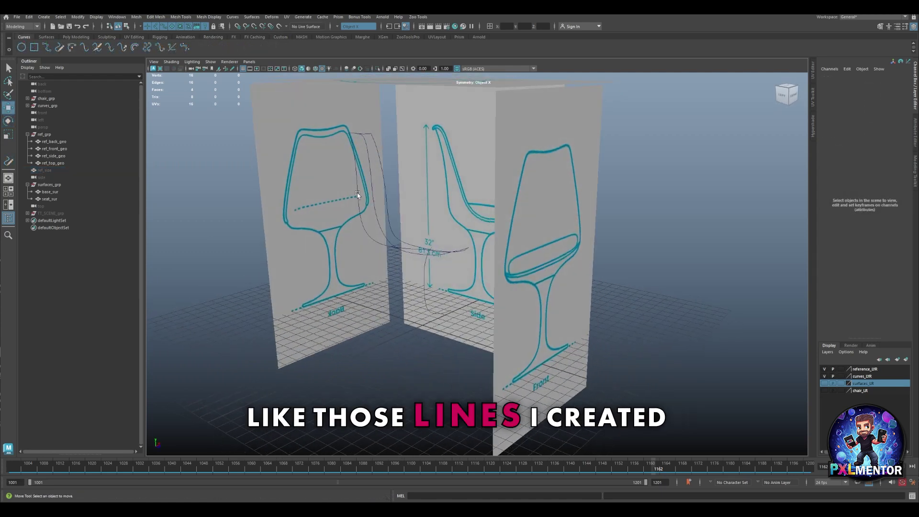
Check the seat profile curves against the front reference drawing and turn on X-ray display for the viewport
left_click(357, 193)
left_click(374, 205)
left_click(386, 202)
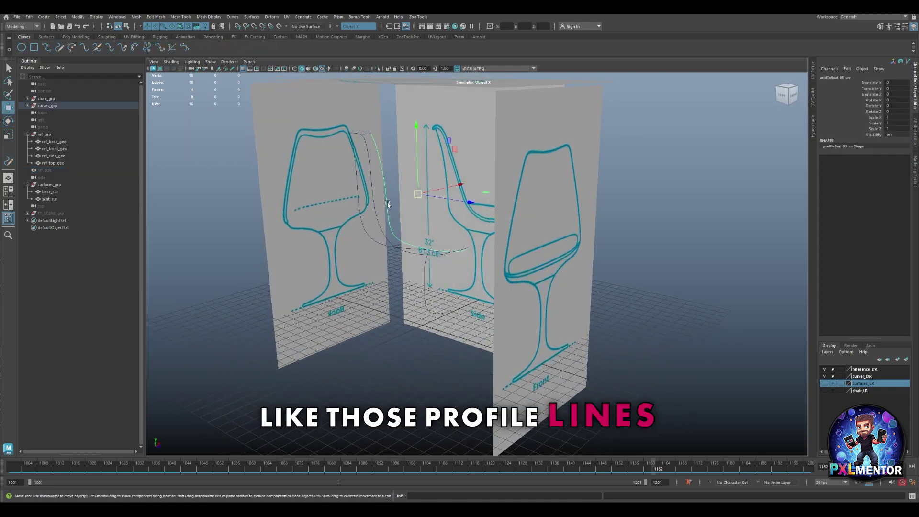
left_click_drag(386, 202, 344, 206, "alt")
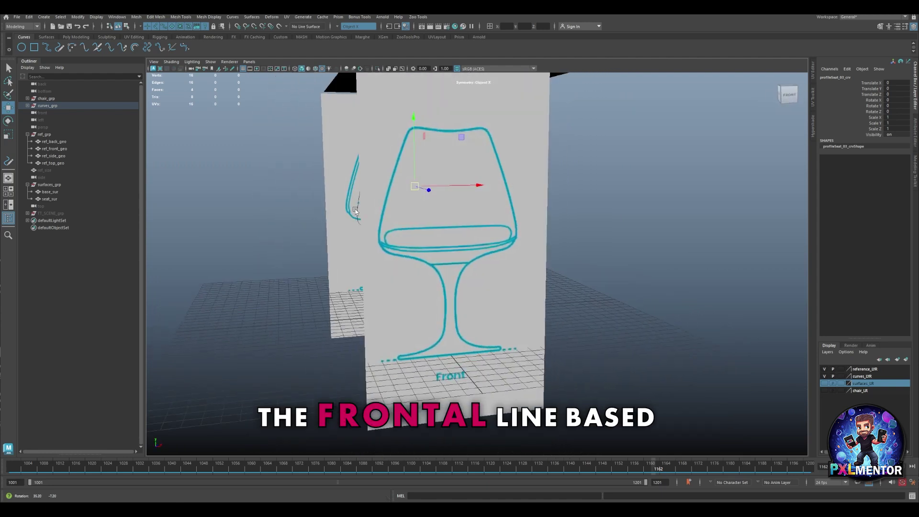
left_click(388, 68)
left_click_drag(489, 270, 377, 313, "alt")
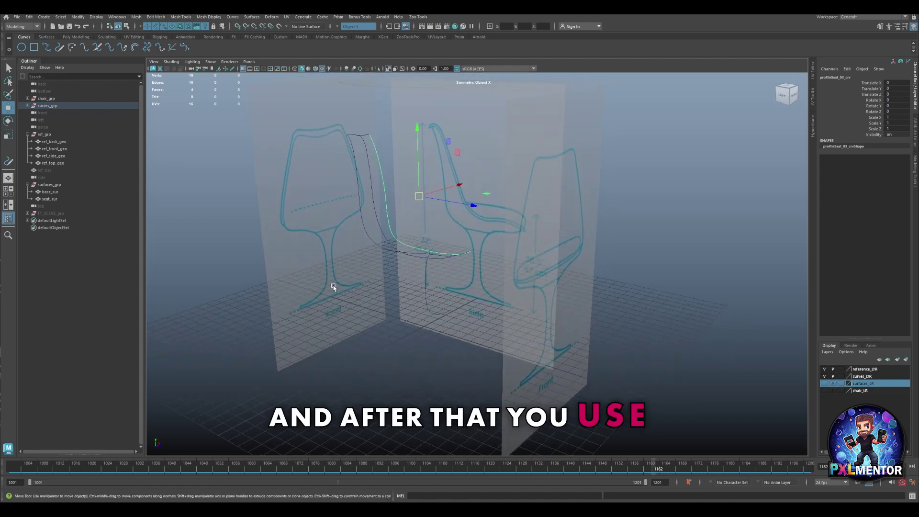
Build the seat half as a polygon quad surface with Birail 3+ from the three seat profile curves and two rail curves
left_click(256, 18)
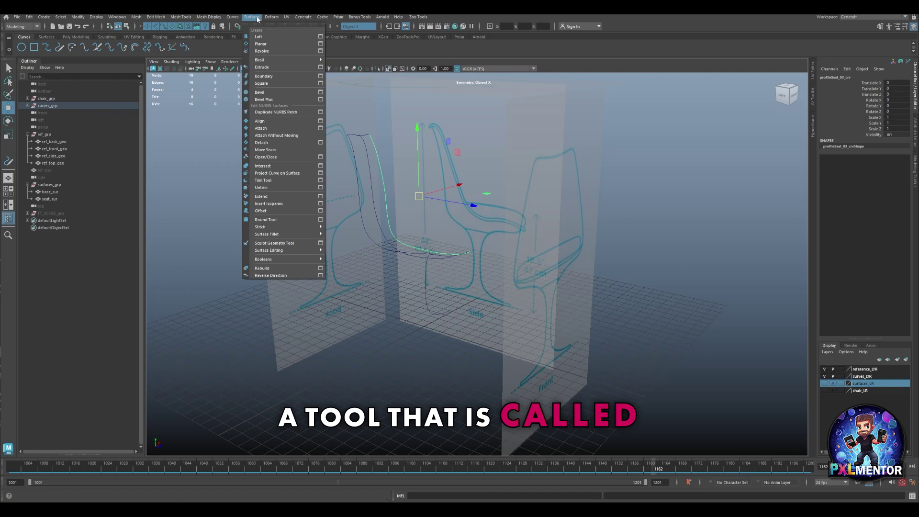
mouse_move(268, 62)
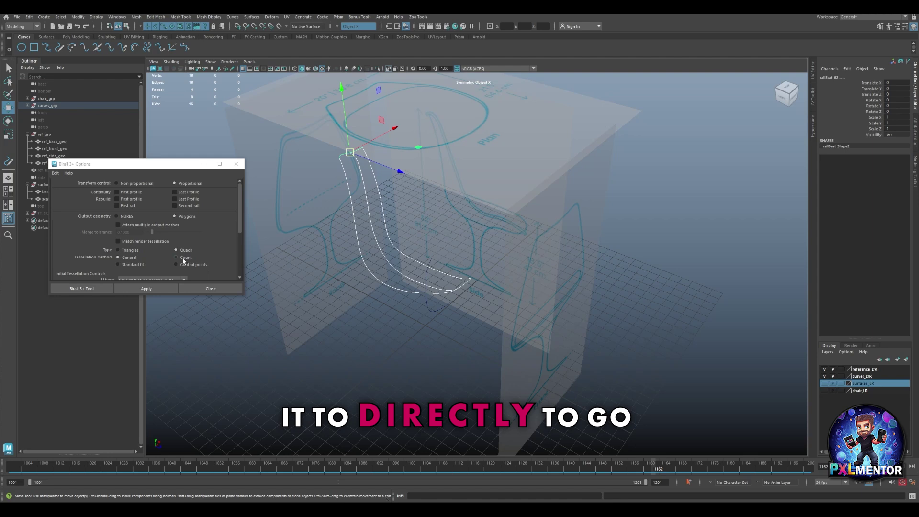
scroll(177, 260, "down", 3)
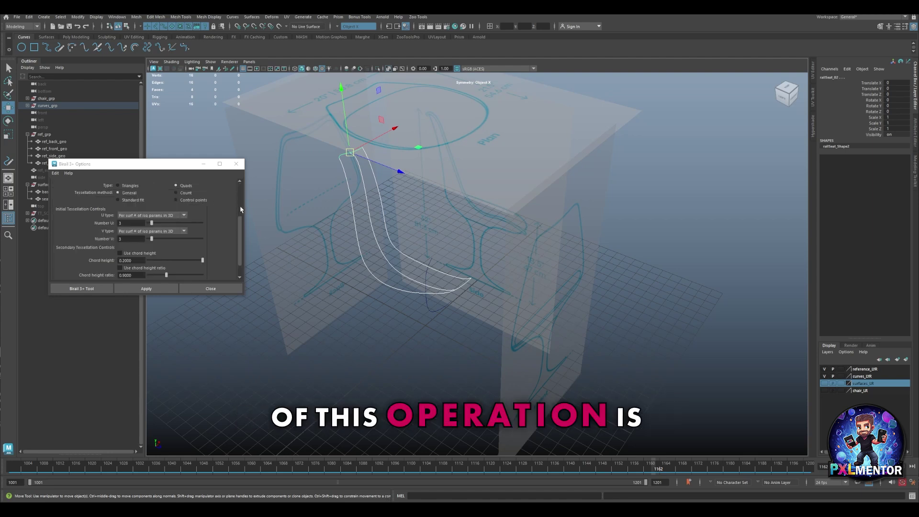
left_click(186, 359)
left_click(81, 288)
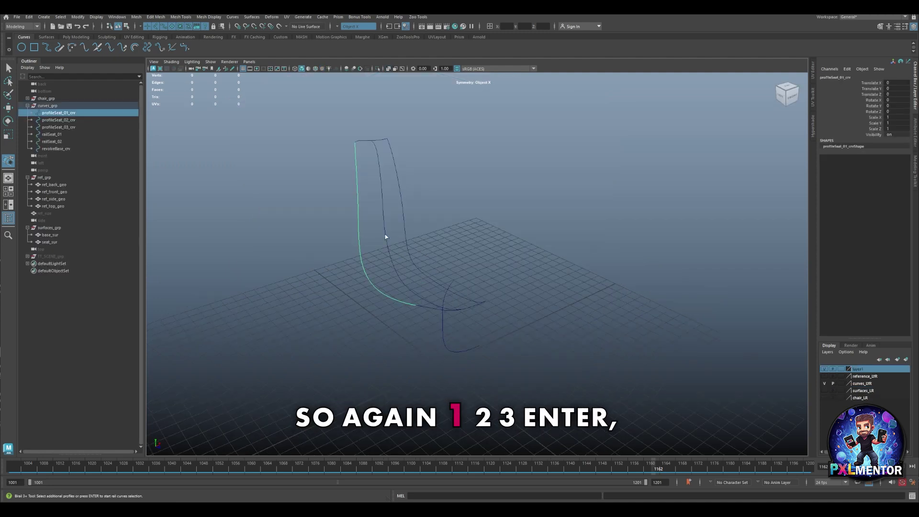
left_click(385, 234)
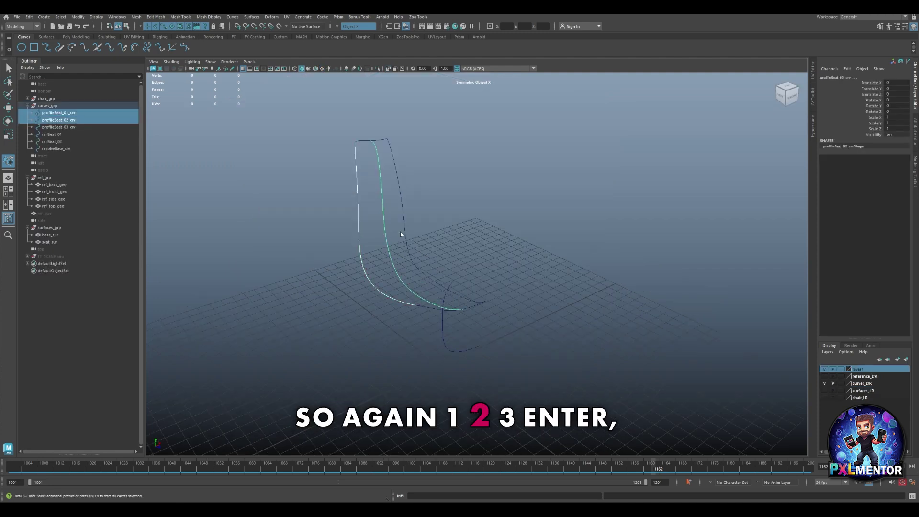
left_click(404, 233)
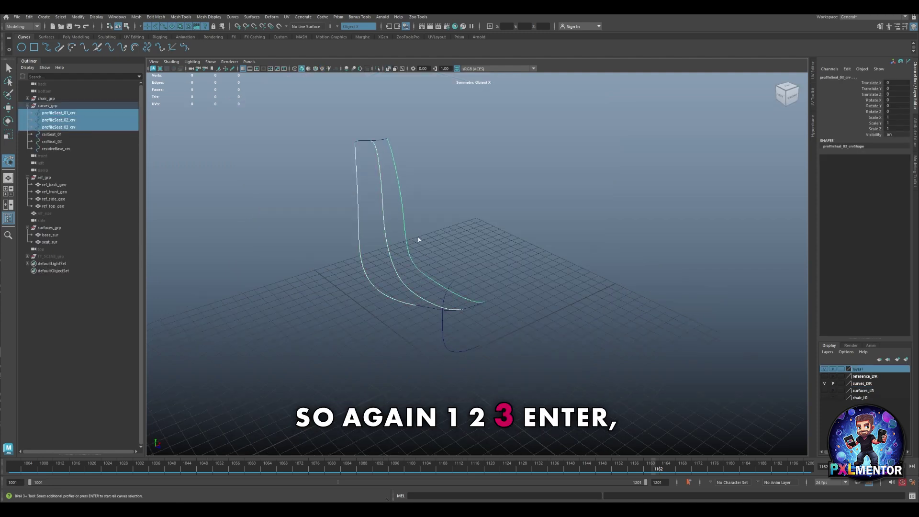
key("Return")
left_click(474, 310)
left_click(359, 141)
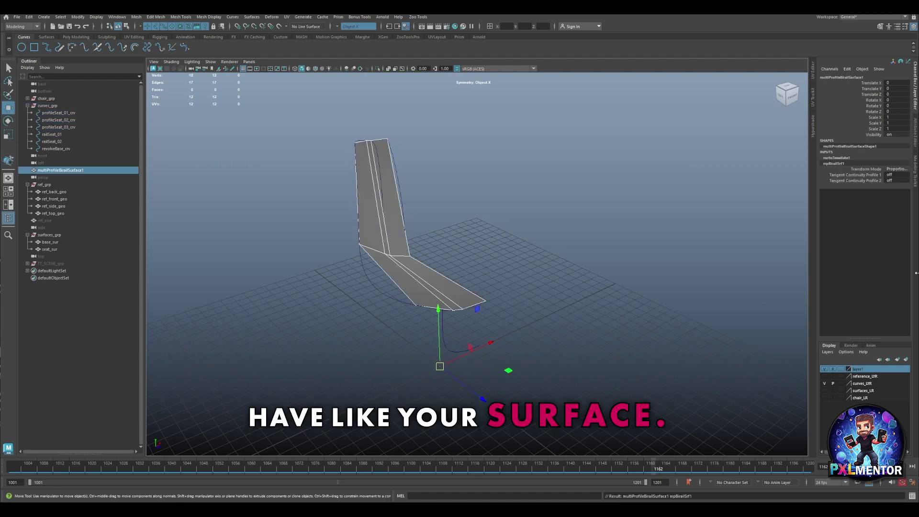
Refine the birail seat's general tessellation by setting U Number to 1 and V Number to 10
left_click(915, 144)
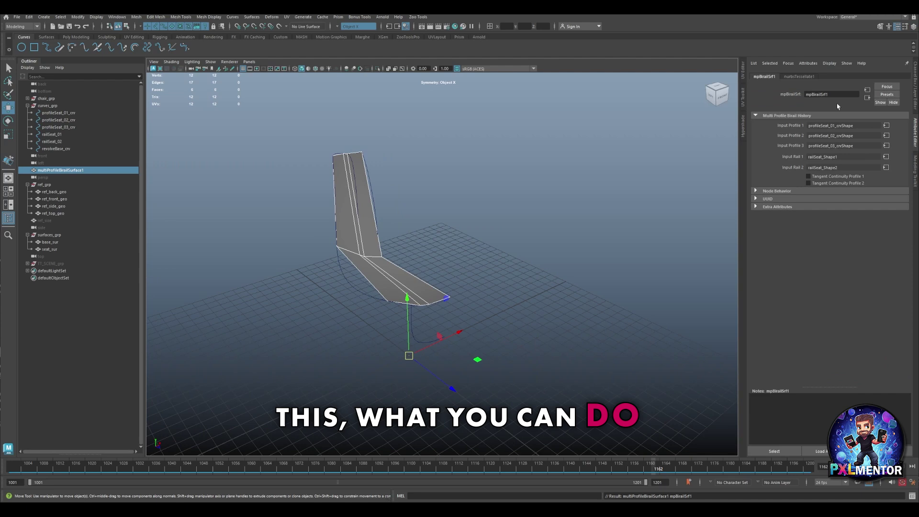
left_click(796, 77)
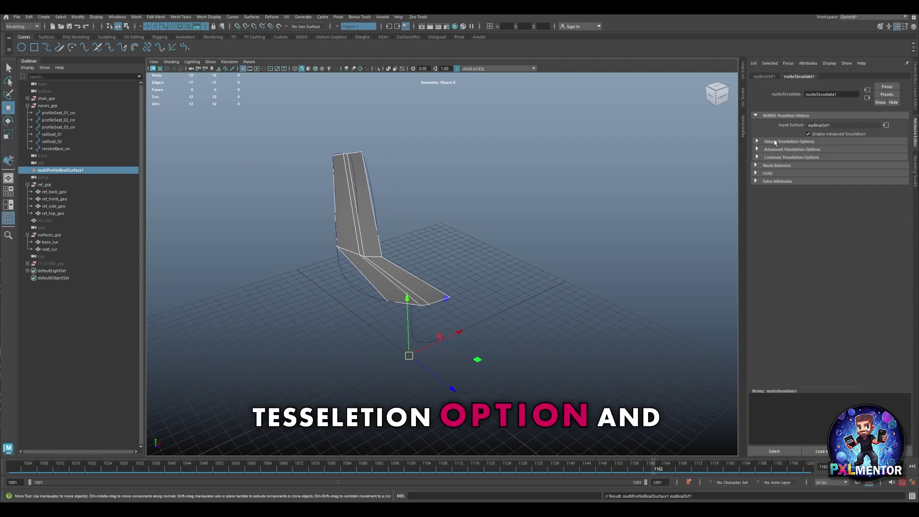
left_click(775, 142)
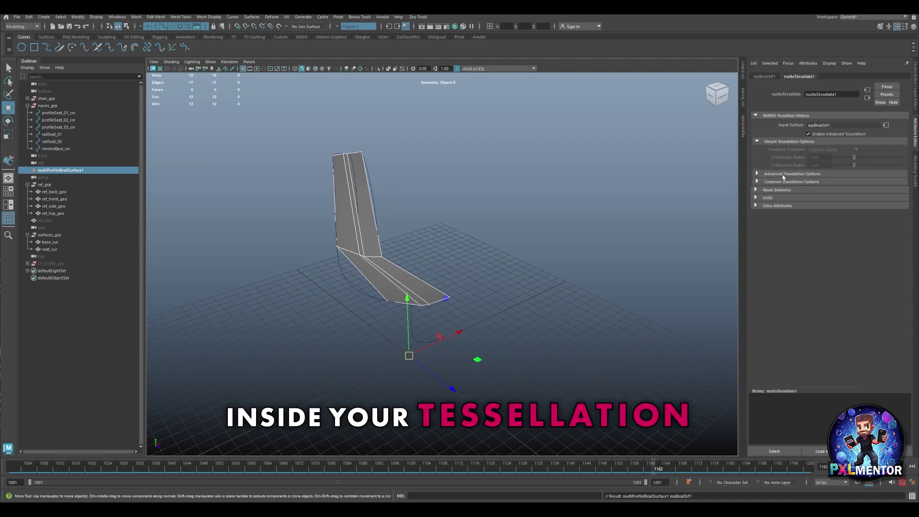
left_click(824, 174)
left_click(806, 213)
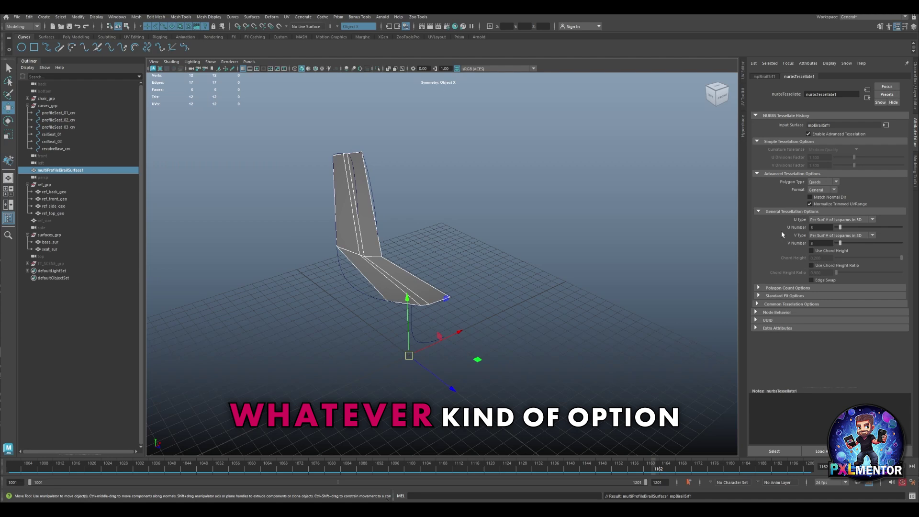
left_click_drag(840, 228, 860, 244)
left_click_drag(580, 226, 512, 187, "alt")
left_click_drag(841, 230, 849, 228)
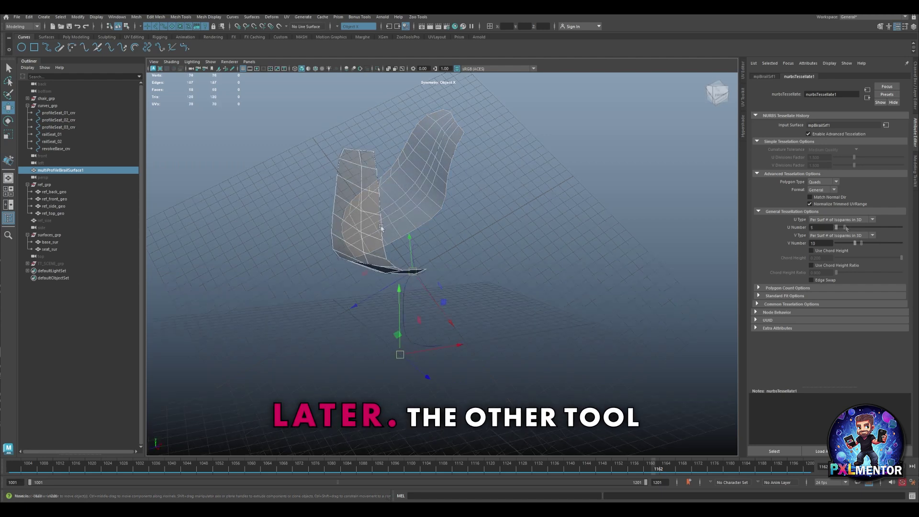
Move the pivot of the base profile curve revolveBase_crv to the scene centre and revolve the curve into the chair base
left_click(438, 293)
left_click_drag(410, 299, 371, 314, "alt")
left_click(399, 295)
left_click(231, 19)
left_click(415, 301)
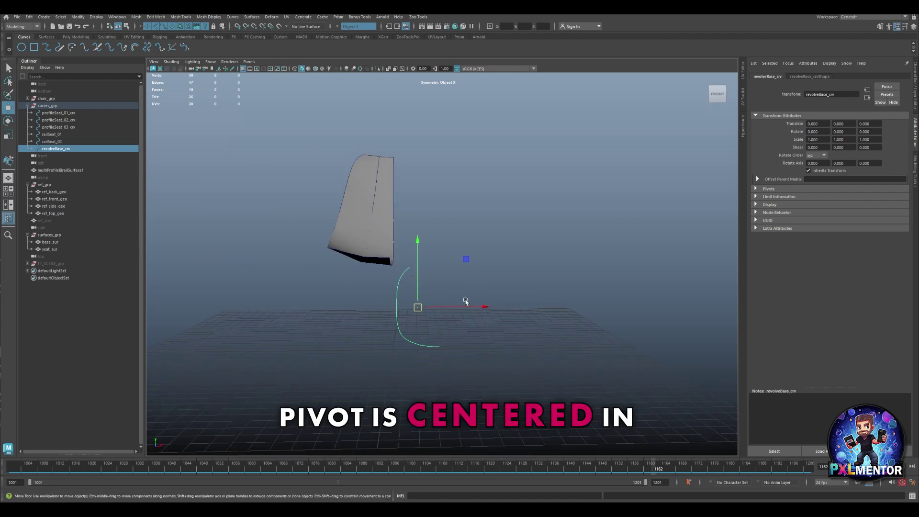
key("d")
left_click_drag(468, 307, 460, 308)
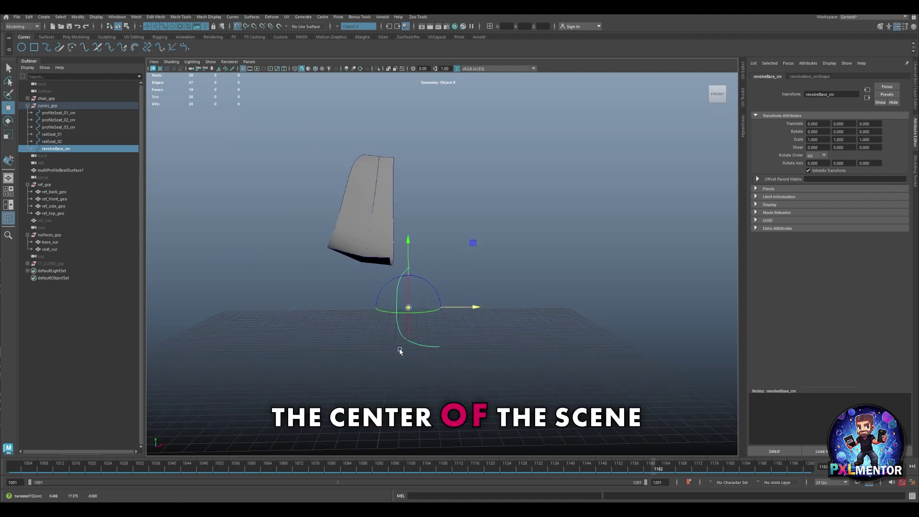
left_click_drag(400, 352, 382, 339)
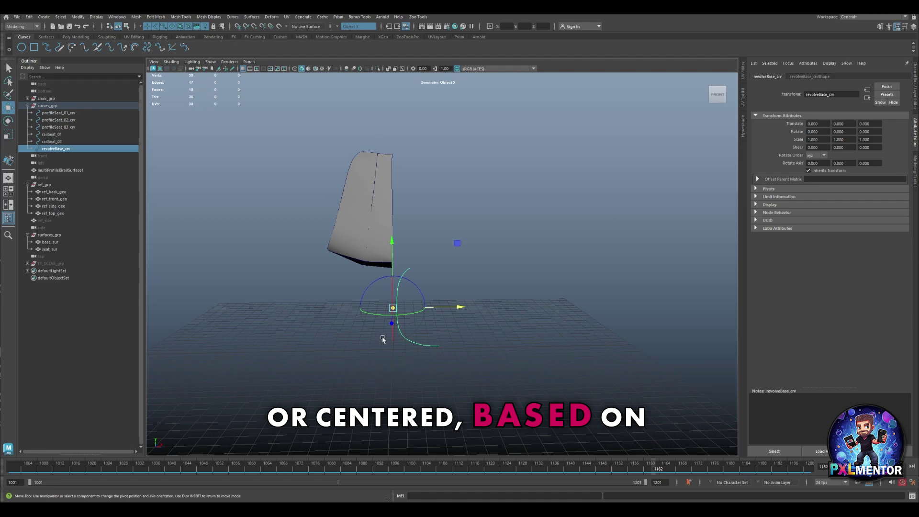
left_click(252, 18)
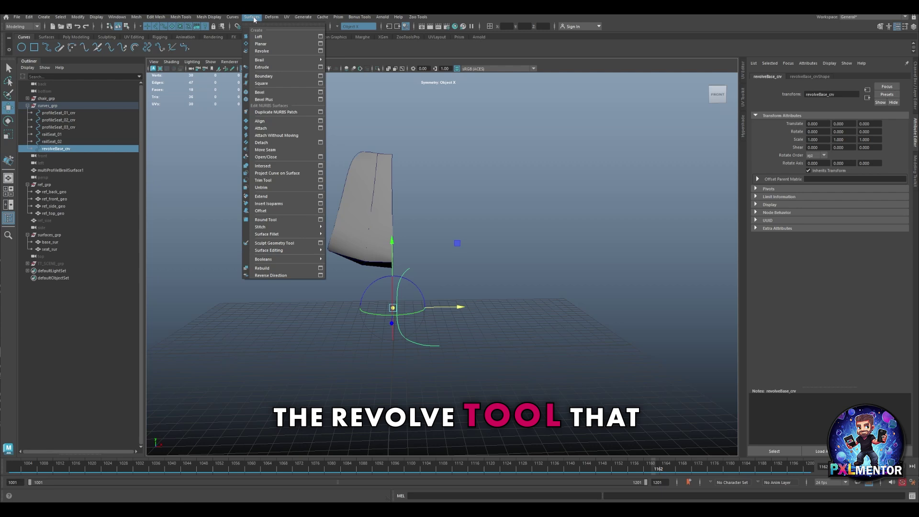
left_click(262, 52)
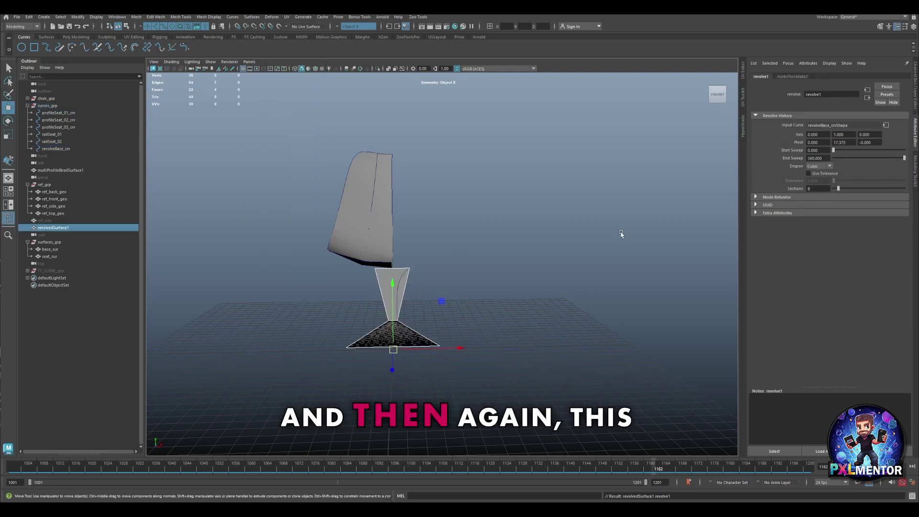
Set the revolved base's tessellation to Per Surf # of Isoparms in 3D with U Number 8 and V Number 17
left_click(791, 76)
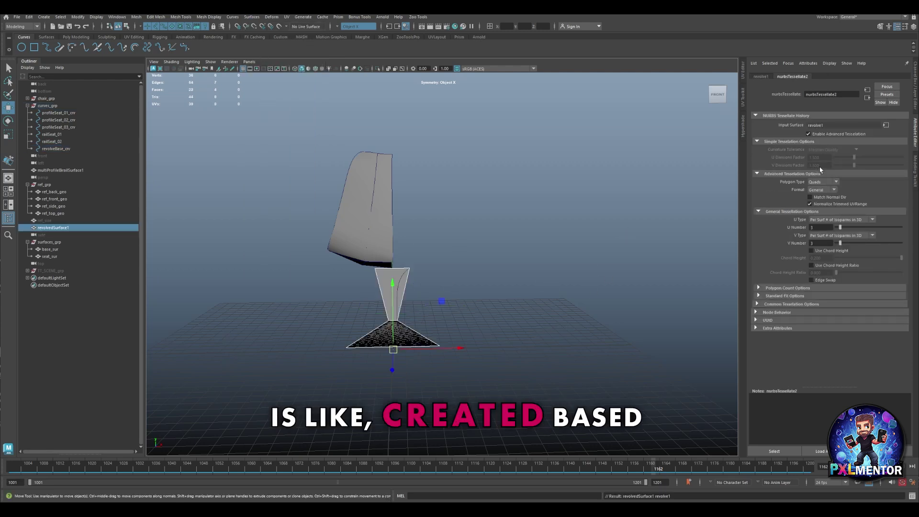
left_click(852, 220)
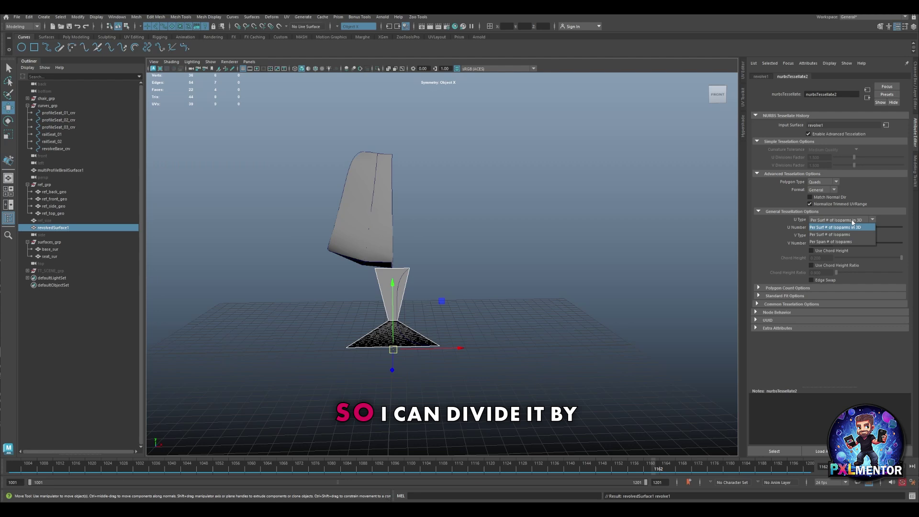
left_click(852, 227)
left_click_drag(849, 229, 869, 244)
left_click_drag(537, 321, 680, 293, "alt")
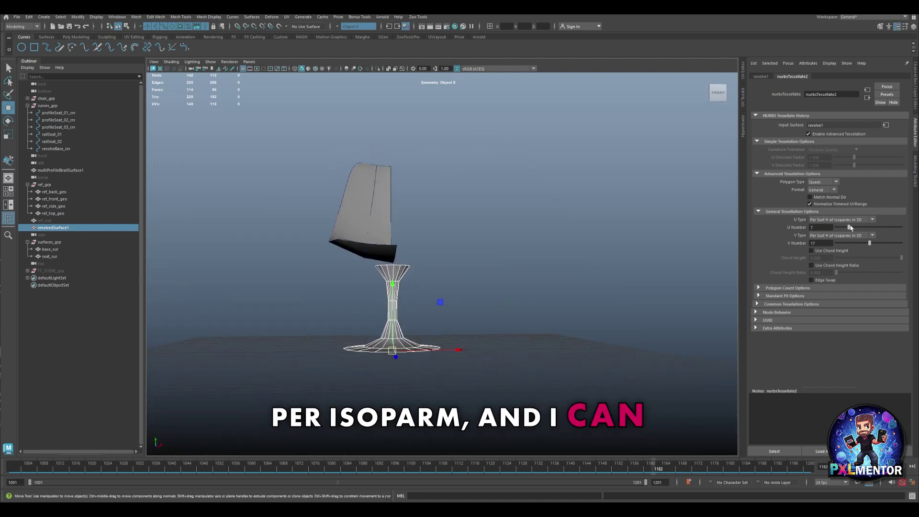
left_click_drag(849, 228, 851, 229)
left_click_drag(531, 312, 401, 293, "alt")
Mirror the half seat surface across the world X axis, switching the direction and using a merge threshold of 0.1
mouse_move(381, 246)
left_mouse_down("alt")
mouse_move(368, 244)
mouse_move(375, 234)
left_mouse_up("alt")
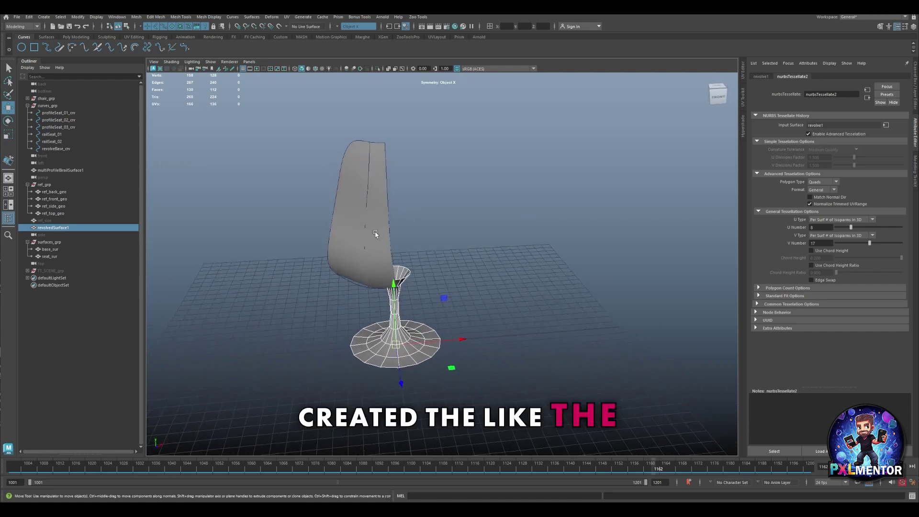
left_click(377, 231)
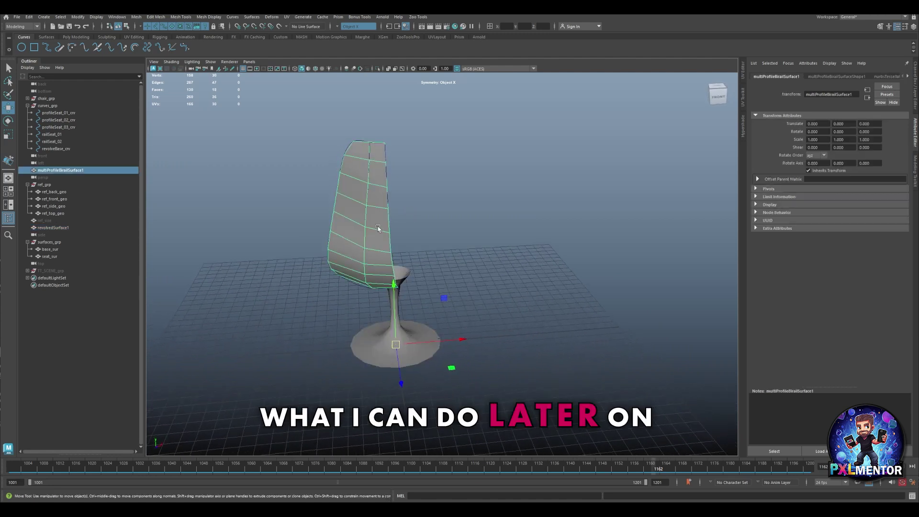
left_click(160, 17)
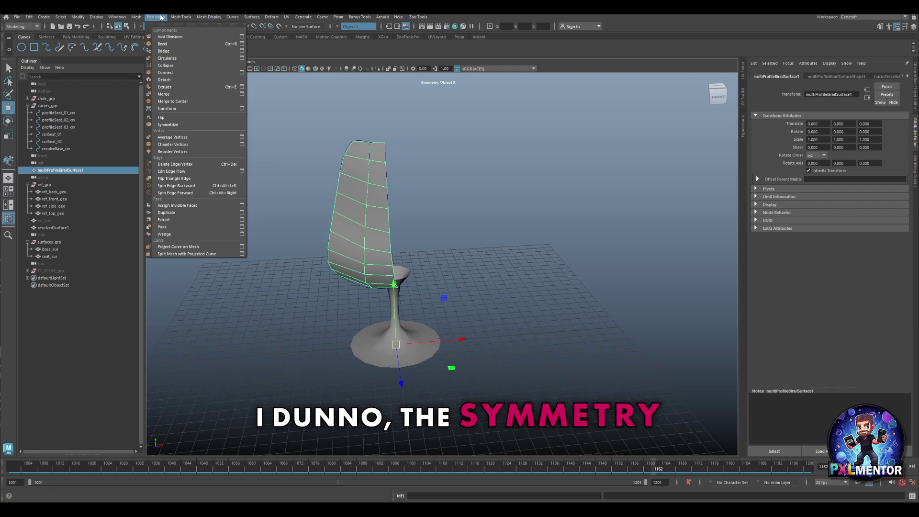
mouse_move(136, 17)
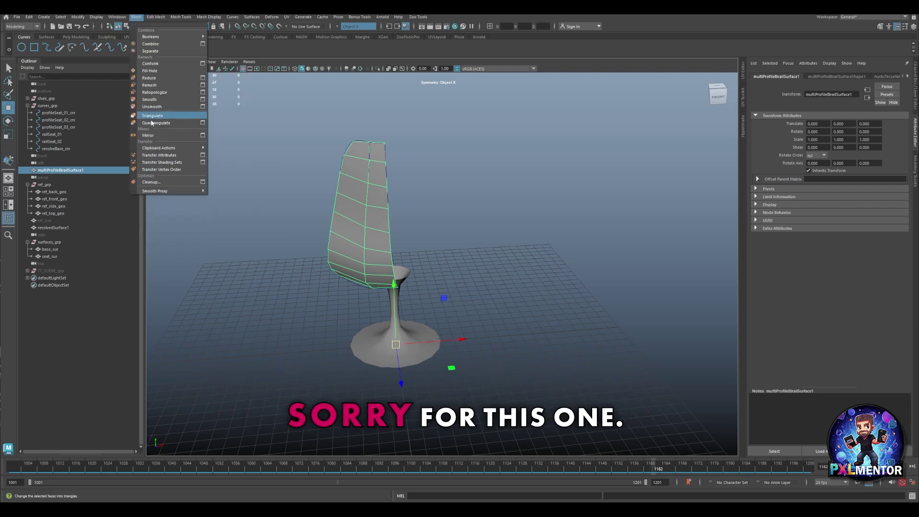
left_click(172, 137)
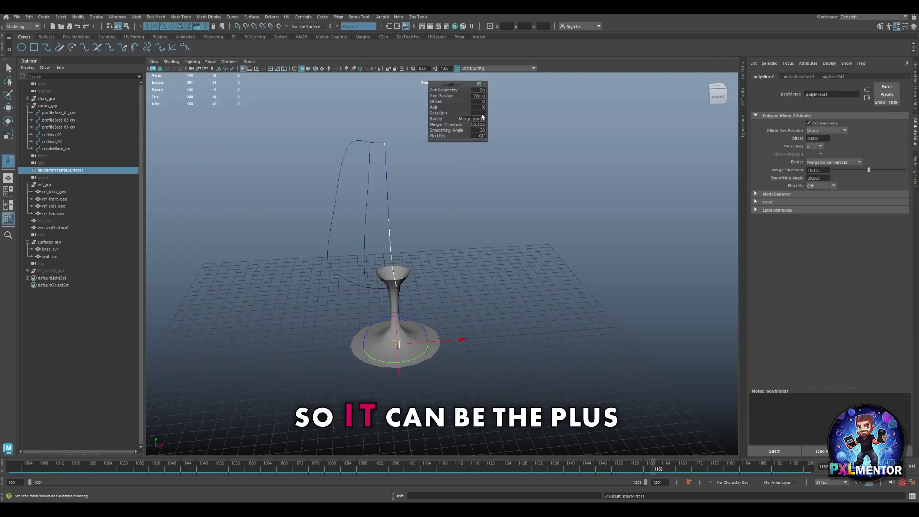
left_click(484, 111)
left_click(490, 117)
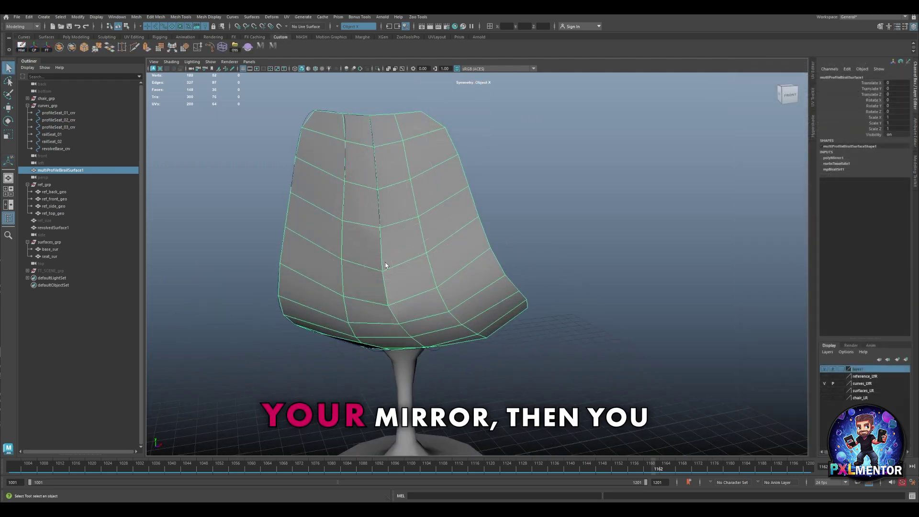
Extrude the whole seat mesh to give it thickness, with a local Z translation of about -1.533
left_click_drag(385, 265, 378, 174, "alt")
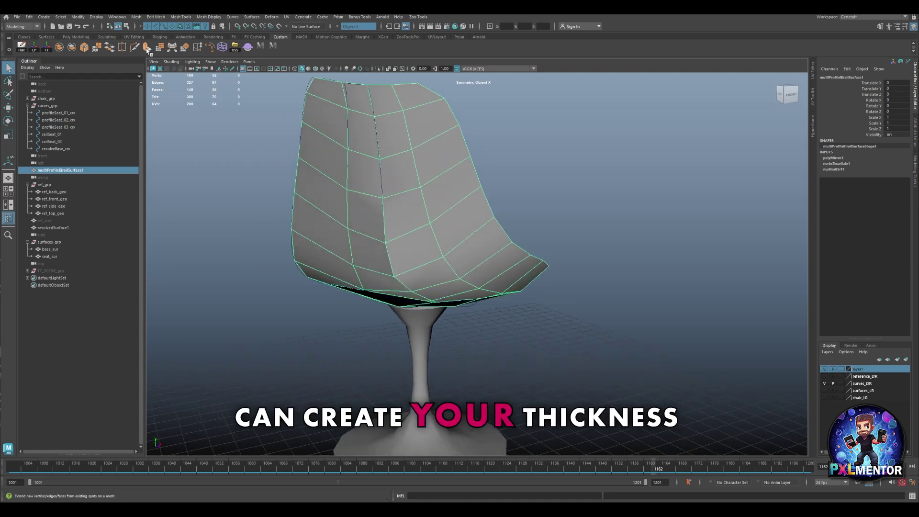
key("ctrl+e")
left_click_drag(365, 86, 363, 91)
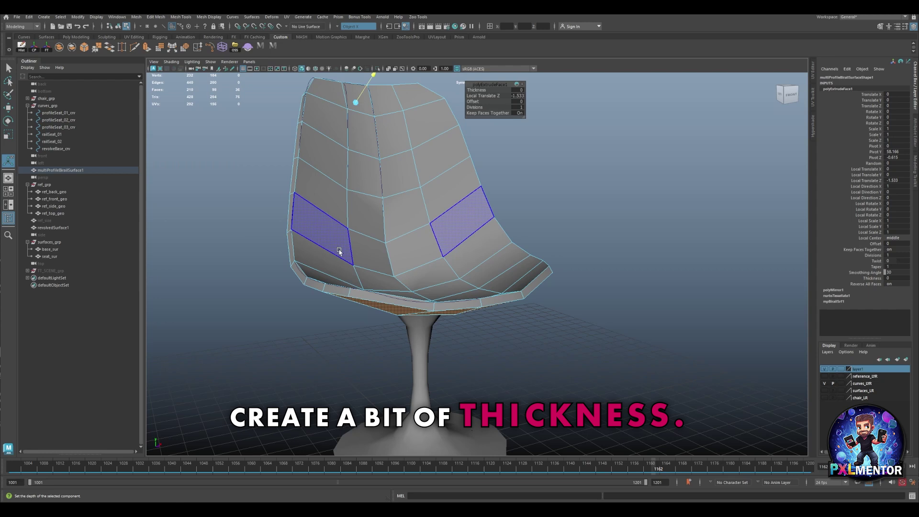
Select the whole face loop around the seat's rim and extrude it outward with a local Z translation of about -1.192
left_click(362, 295)
double_click(362, 295)
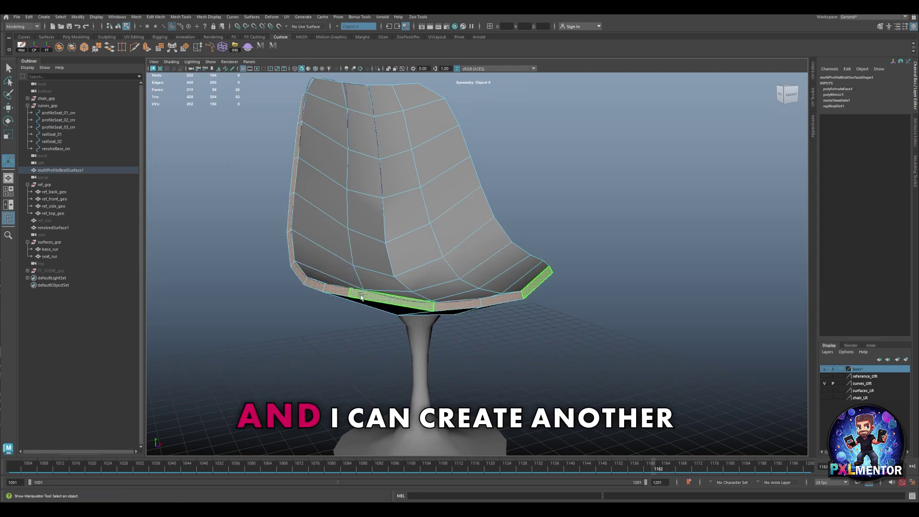
left_click(145, 50)
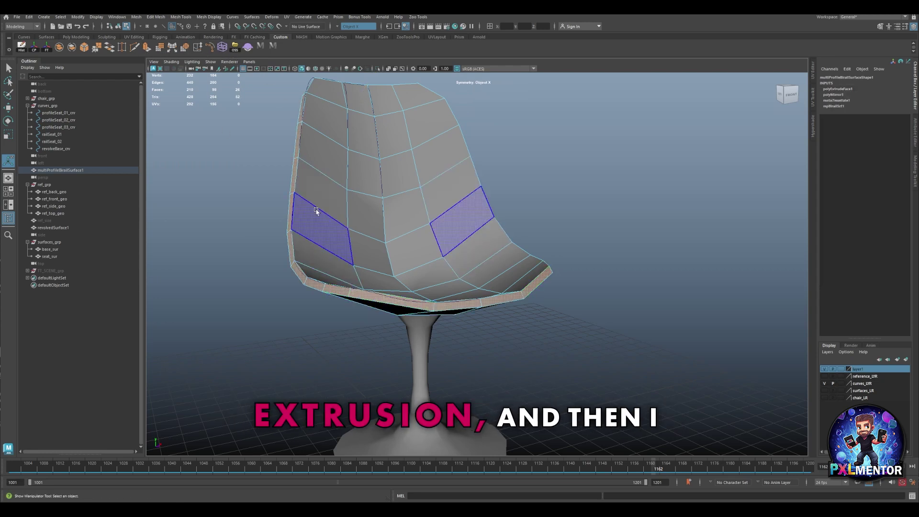
left_click_drag(359, 112, 359, 112)
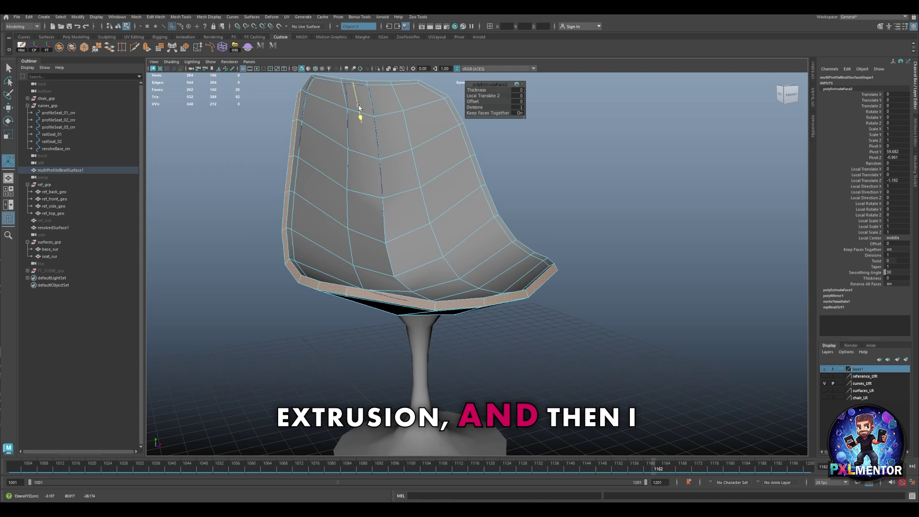
Insert an edge loop running along the extruded rim of the seat
right_click_drag(267, 144, 267, 123)
left_click(296, 138)
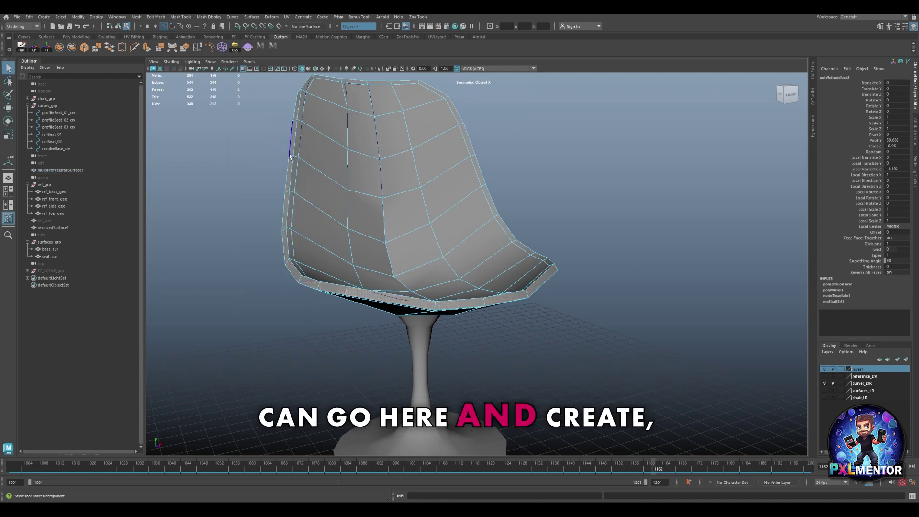
left_click(291, 158)
right_click_drag(291, 158, 299, 177, "shift")
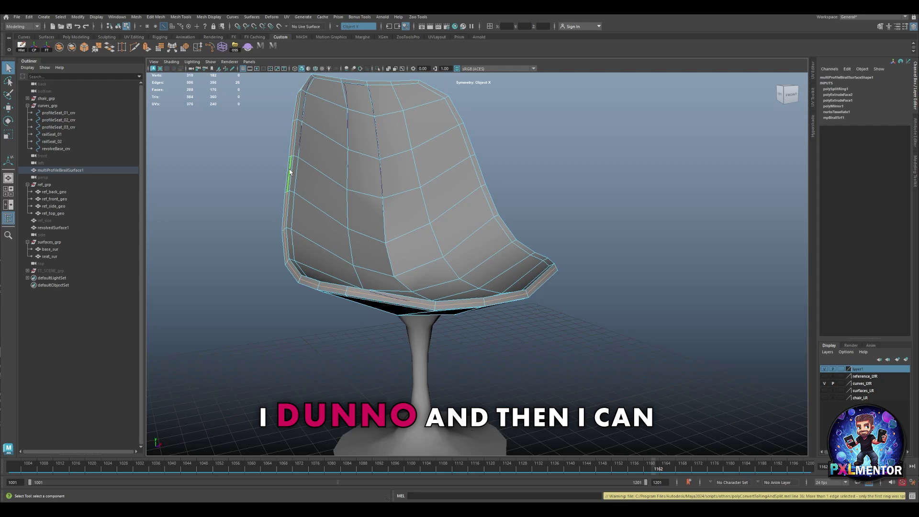
Apply Edit Edge Flow to the edge loops along the seat's rim and display the seat mesh in smooth preview
left_click(293, 253)
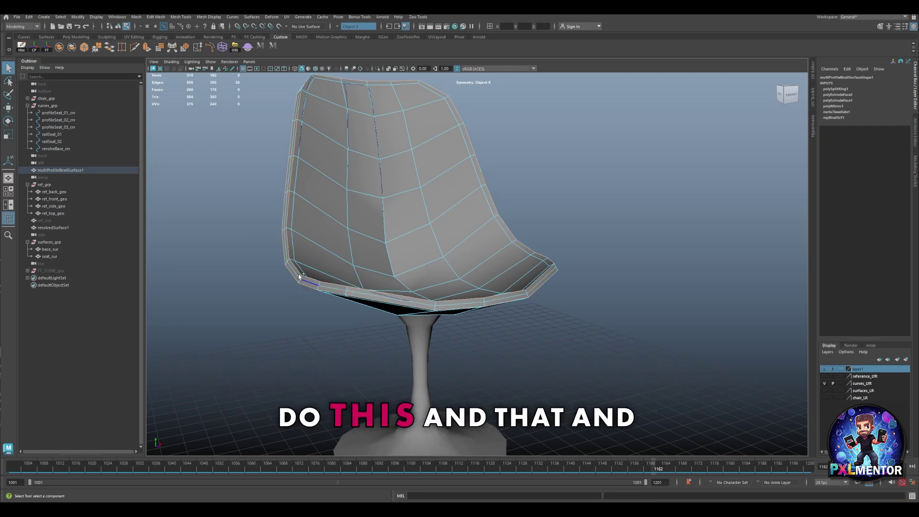
left_click(209, 55)
left_click_drag(379, 160, 435, 217, "alt")
key("3")
left_click_drag(407, 186, 443, 190, "alt")
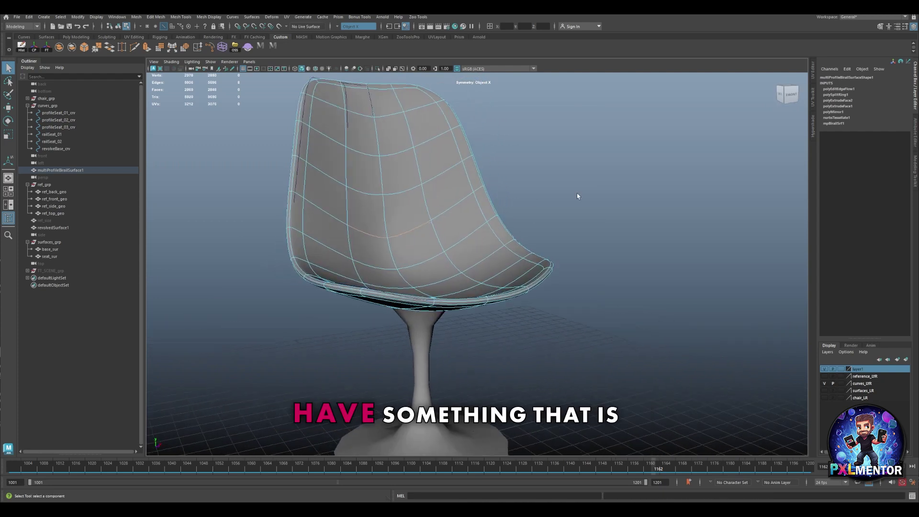
left_click(579, 195)
left_click_drag(448, 223, 359, 168, "alt")
Reshape the seat through history by moving the control vertex of profileSeat_03_crv at the lower back bend outward and slightly down
left_click(71, 128)
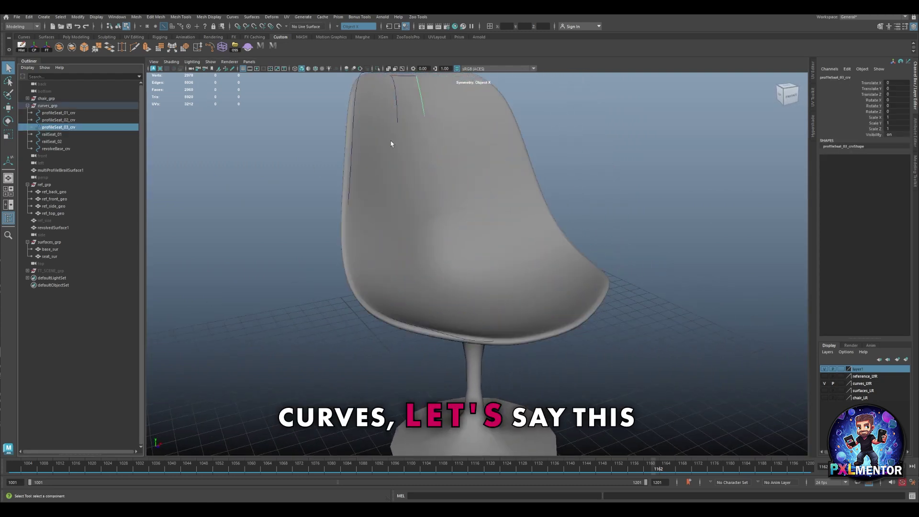
right_click_drag(422, 105, 382, 105)
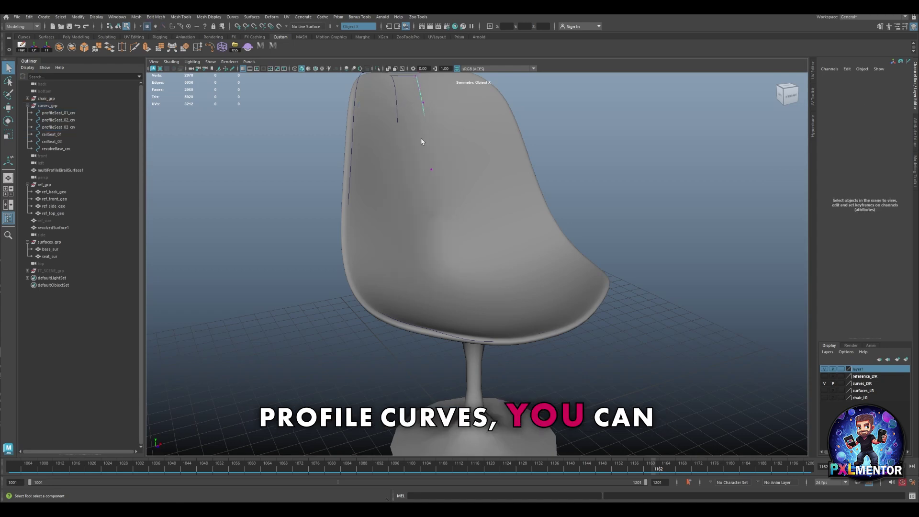
left_click_drag(417, 162, 441, 150, "alt")
left_click_drag(422, 180, 450, 194, "alt")
left_click(429, 210)
left_click_drag(449, 194, 477, 184, "alt")
key("w")
left_click_drag(445, 248, 479, 283)
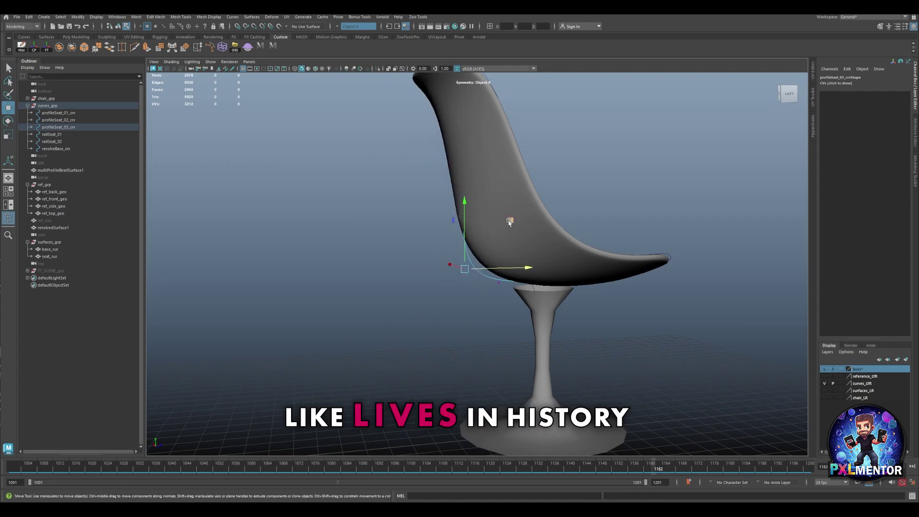
middle_click_drag(509, 222, 489, 229)
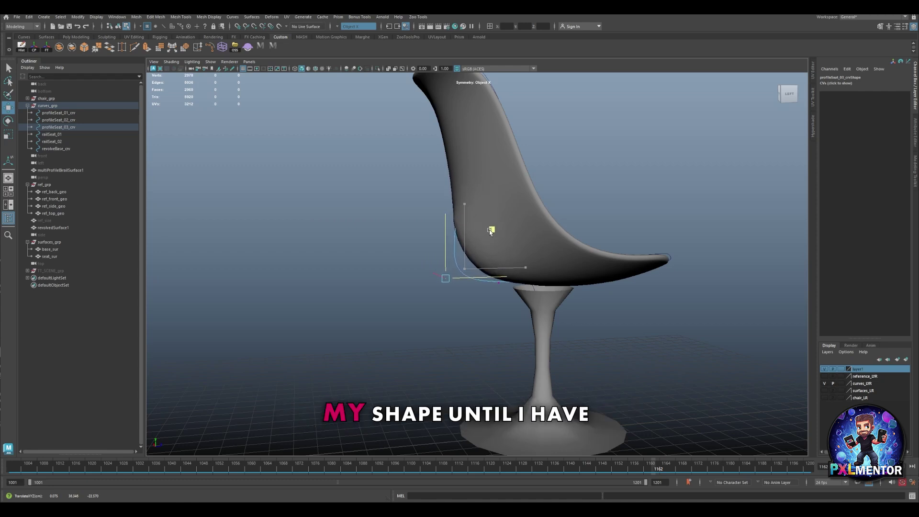
left_click_drag(489, 230, 400, 232, "alt")
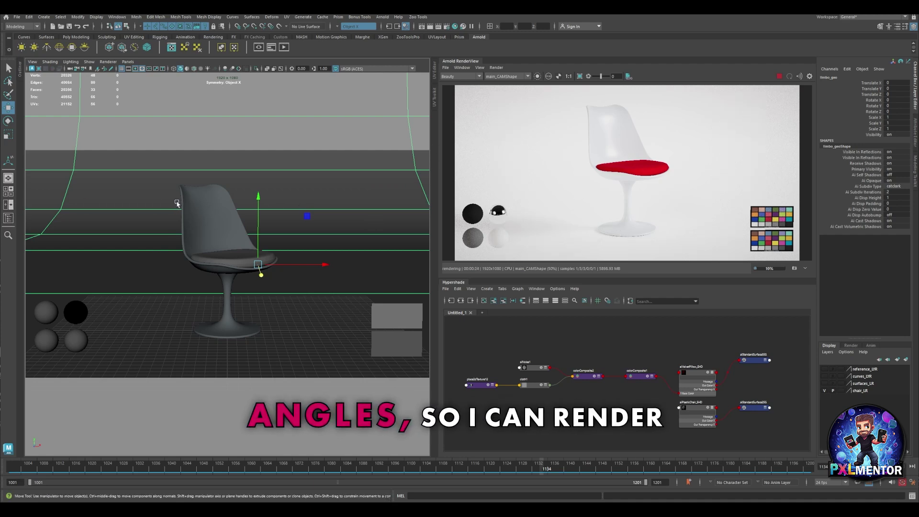
Show the scene hierarchy, expand TT_SCENE_grp and set the HDRI attribute of _TO_RENDER_grp to 1
left_click(10, 220)
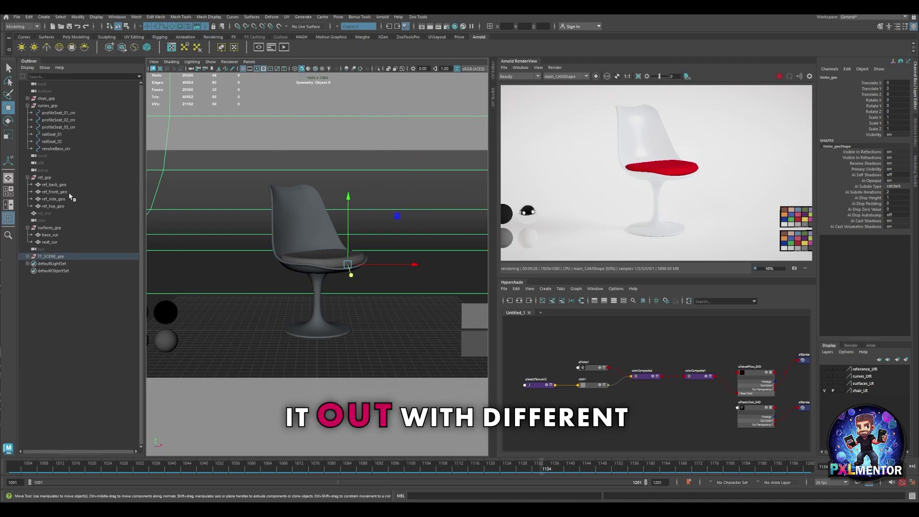
left_click(28, 256)
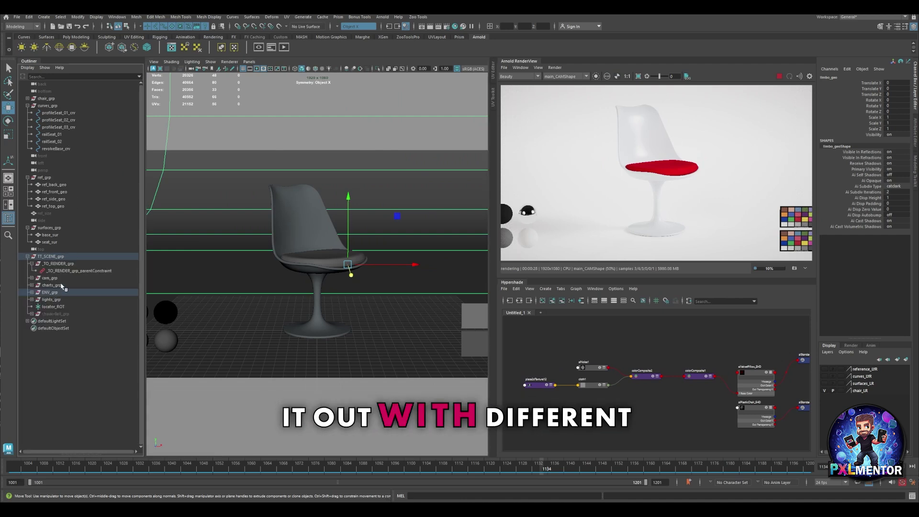
left_click(58, 264)
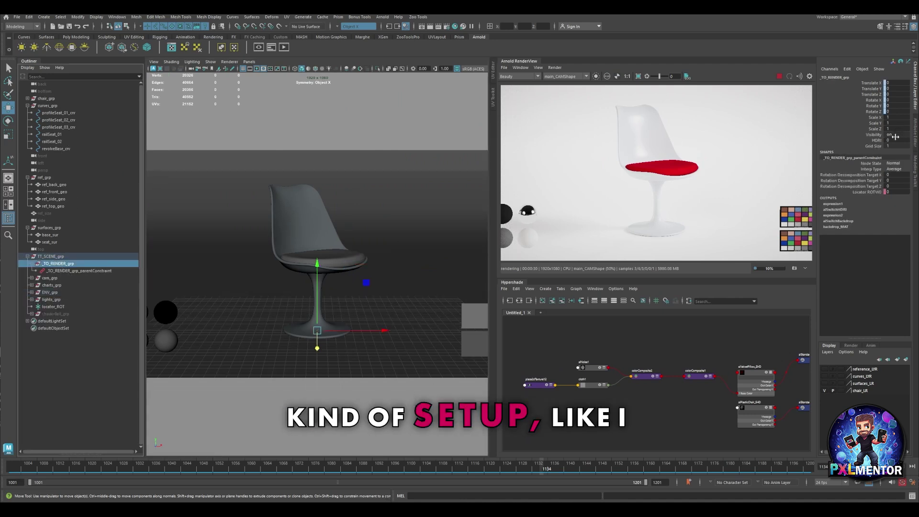
type("1")
key("Return")
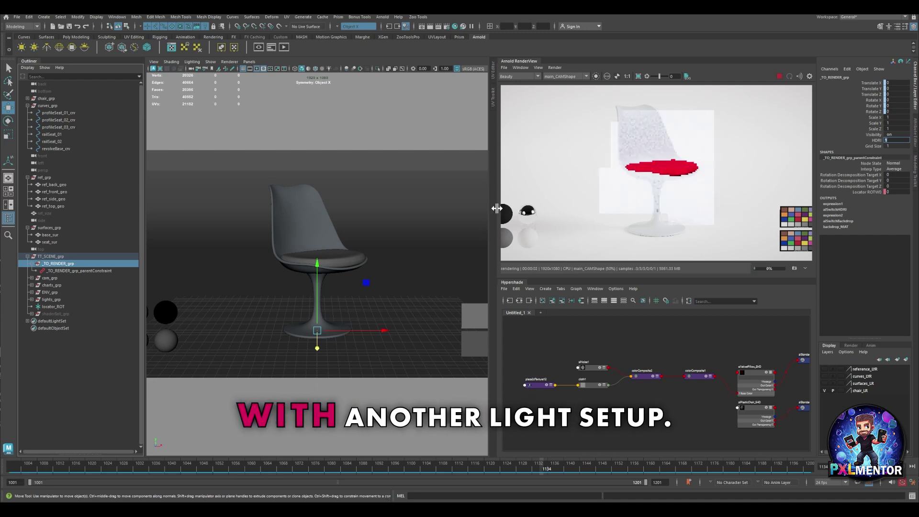
Widen the Arnold render view and set the HDRI attribute of _TO_RENDER_grp to 2
left_click_drag(488, 207, 432, 207)
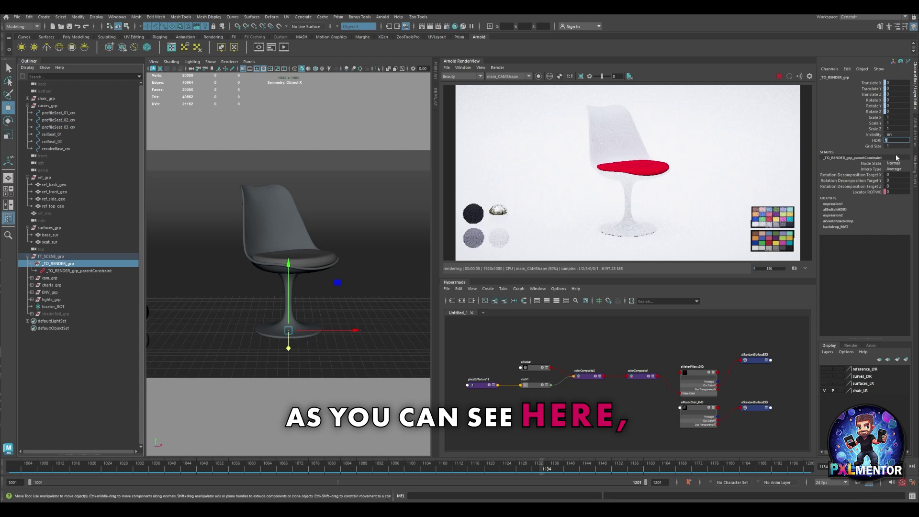
type("2")
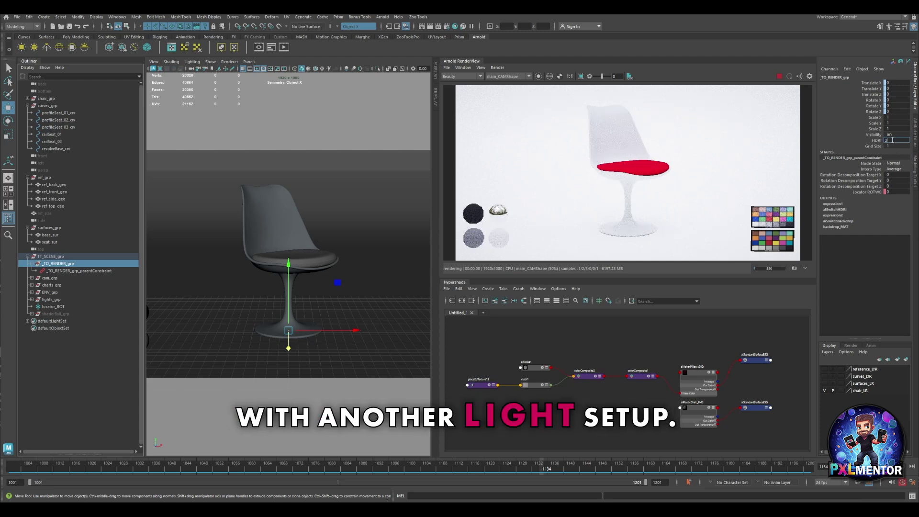
key("Return")
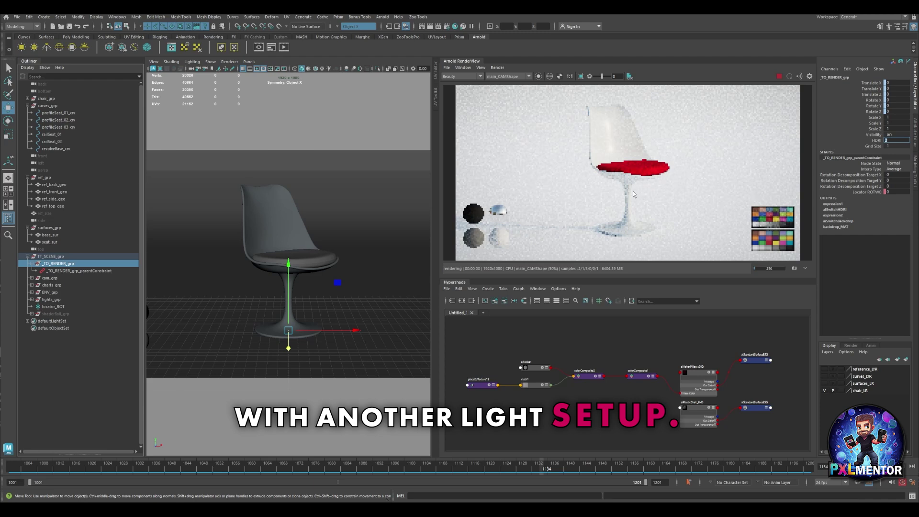
Parent chair_grp under _TO_RENDER_grp and check the chair and light rotation at frames across the timeline, returning to frame 1134
middle_click_drag(47, 98, 57, 263)
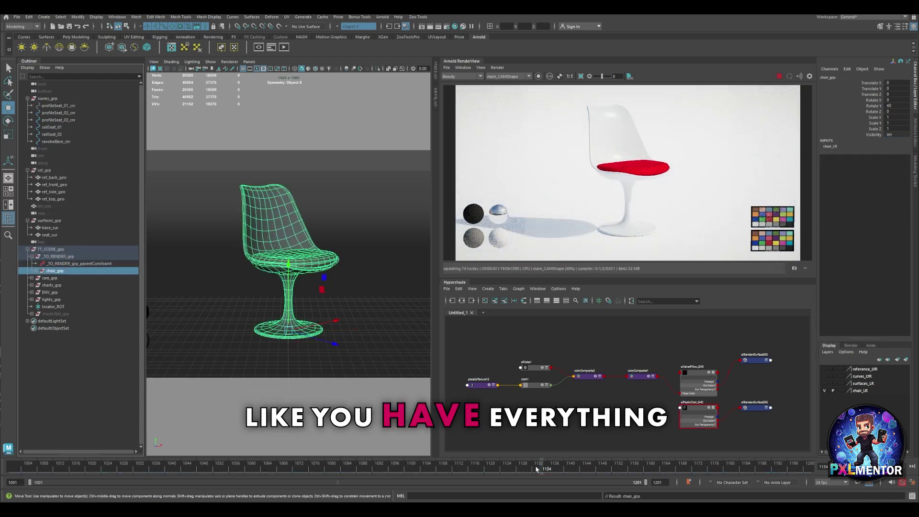
left_click_drag(537, 469, 594, 472)
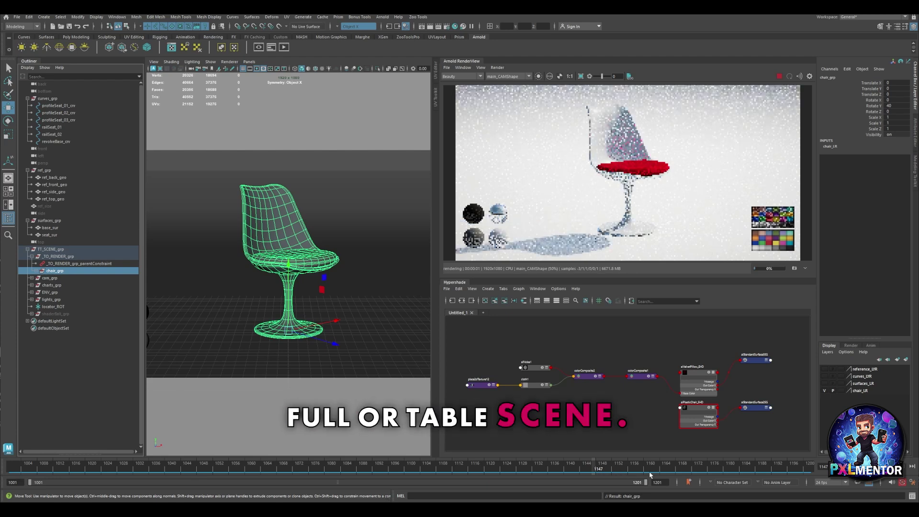
left_click(712, 470)
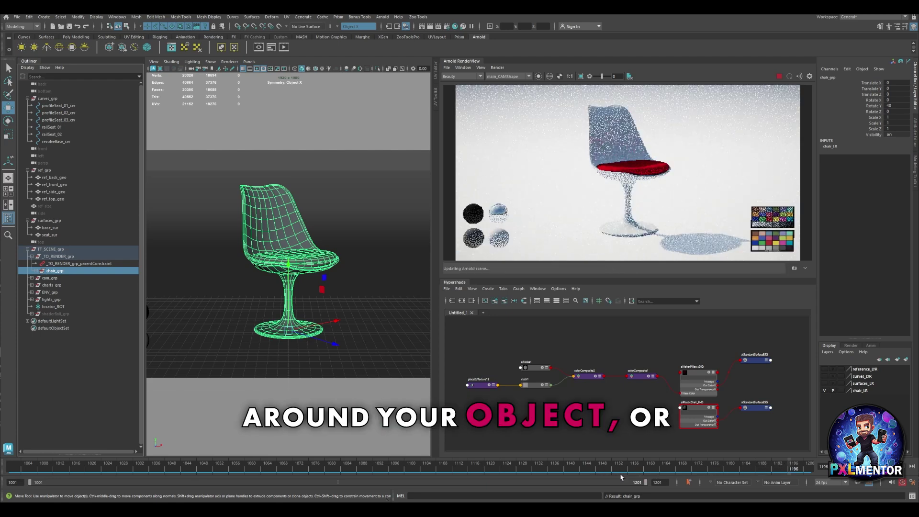
left_click(335, 469)
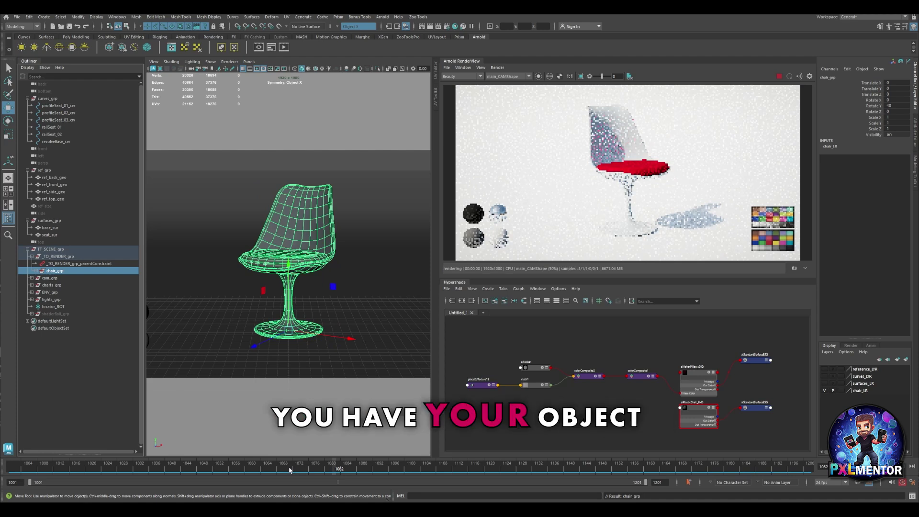
left_click(246, 469)
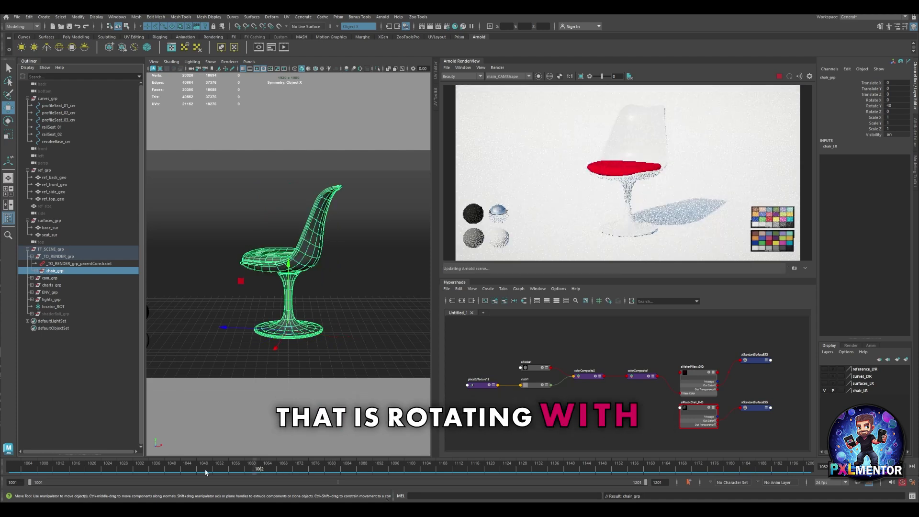
left_click(177, 468)
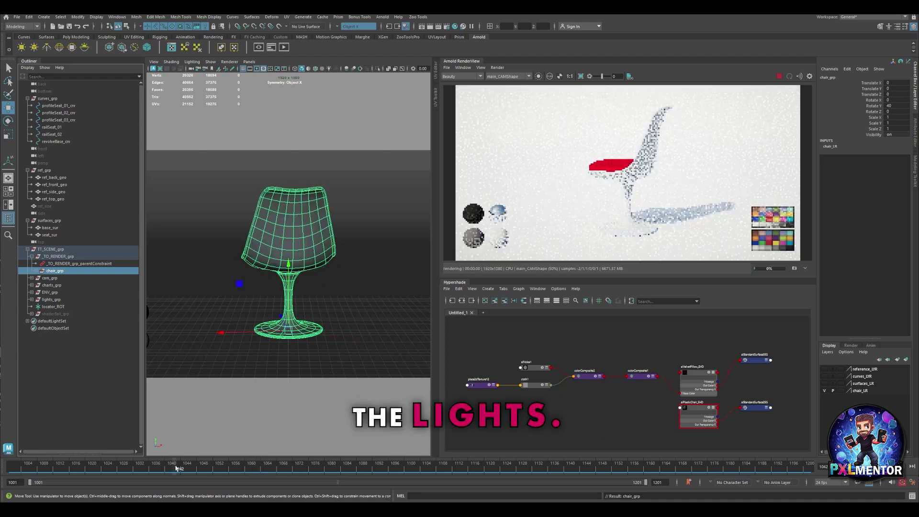
left_click(115, 468)
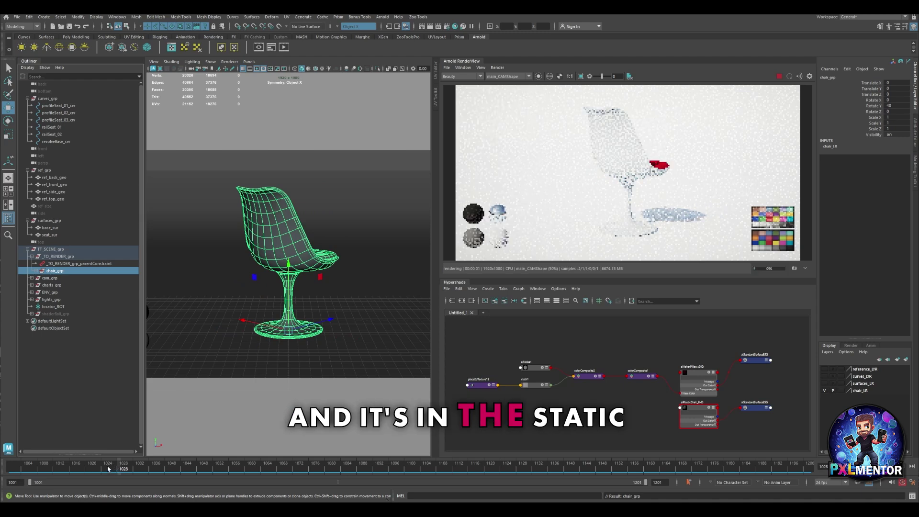
left_click(543, 469)
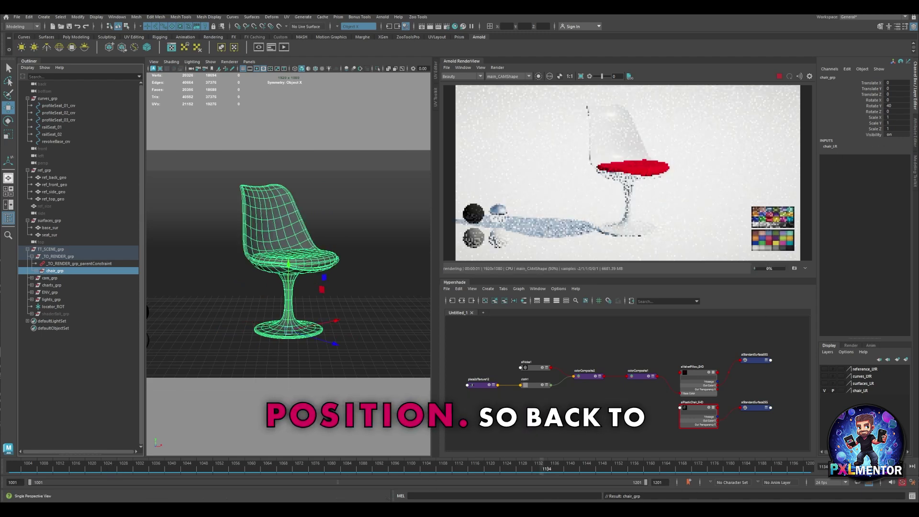
Select _TO_RENDER_grp to access its render setup attributes
left_click(57, 257)
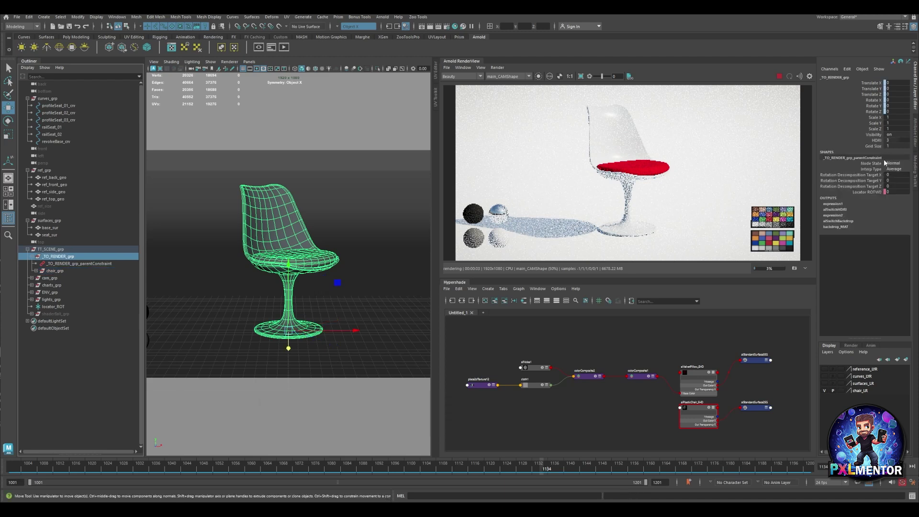